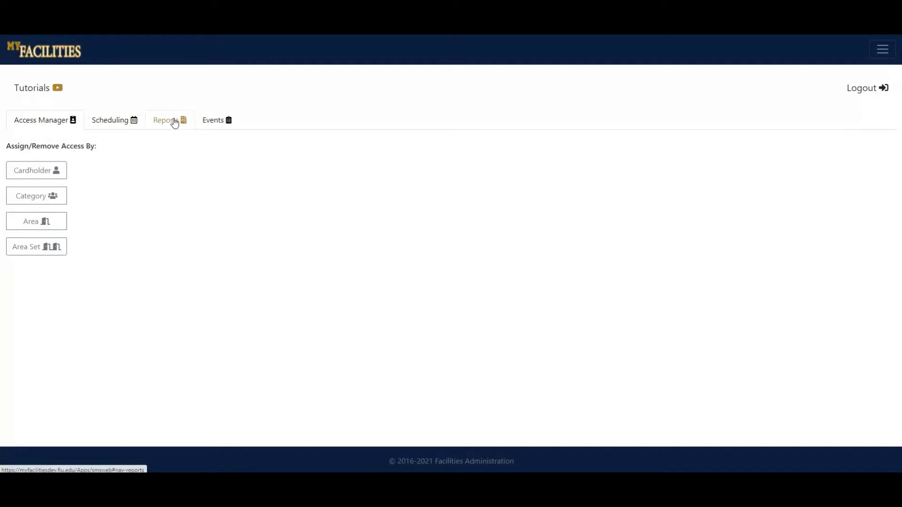
# Go to Reports, try the name filter with 'area' and 'access', then clear it to list all three reports.
pyautogui.click(174, 123)
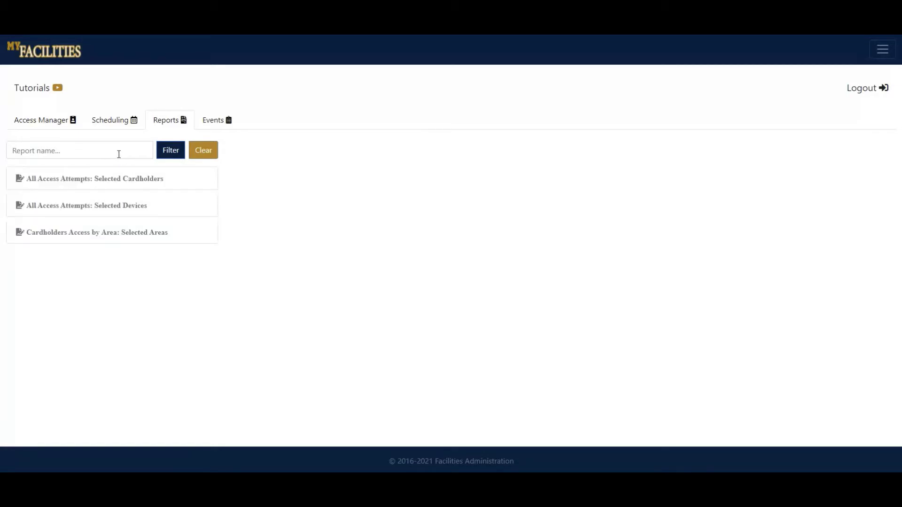
pyautogui.click(119, 155)
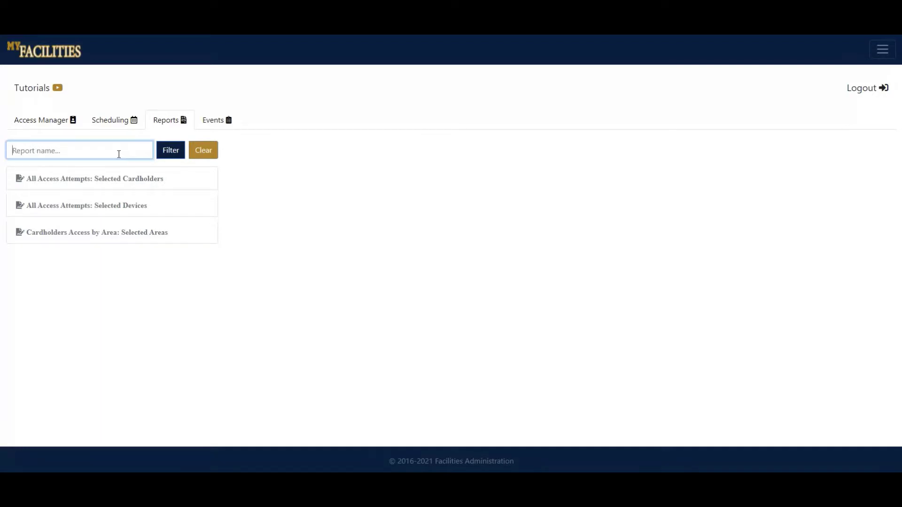
pyautogui.write('area')
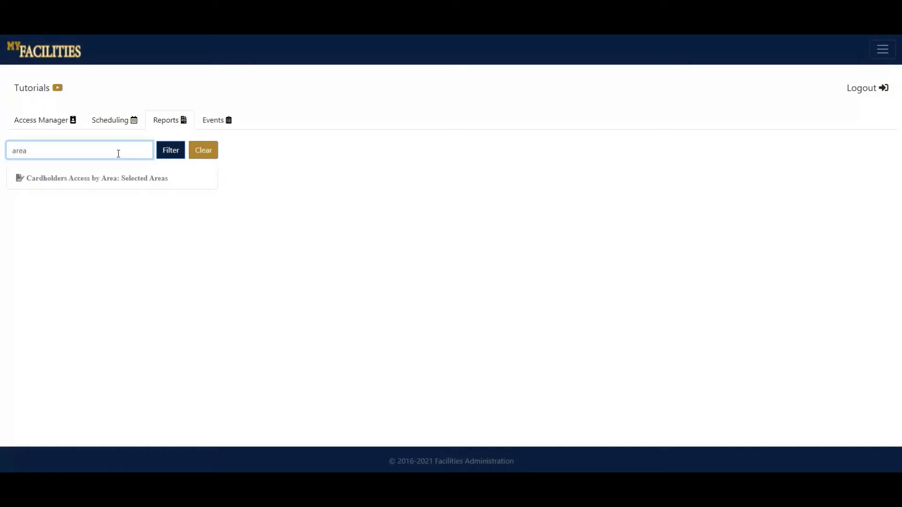
pyautogui.hotkey('ctrl', 'a')
pyautogui.press('BackSpace')
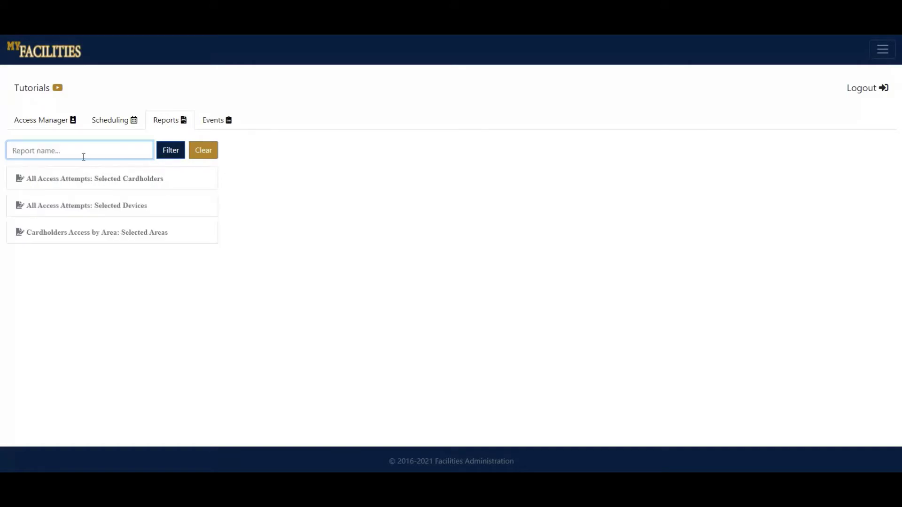
pyautogui.write('access')
pyautogui.click(213, 153)
pyautogui.click(120, 148)
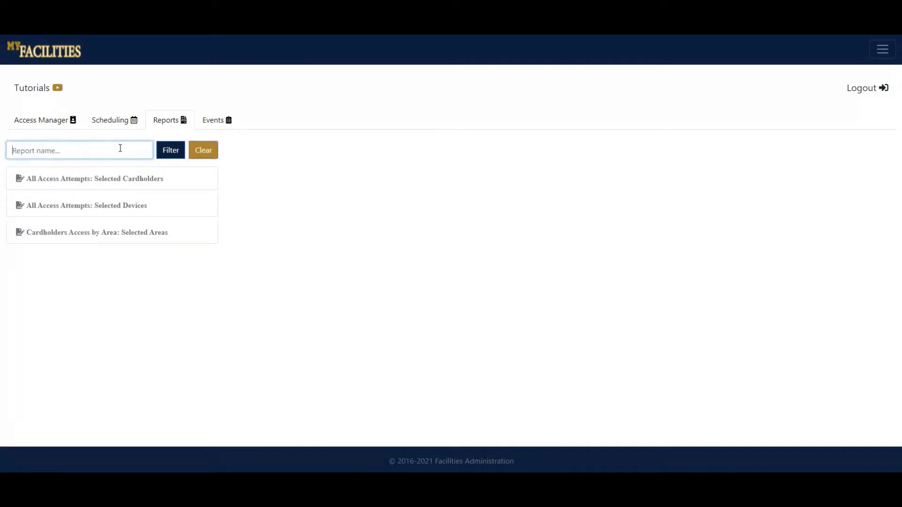
pyautogui.click(247, 181)
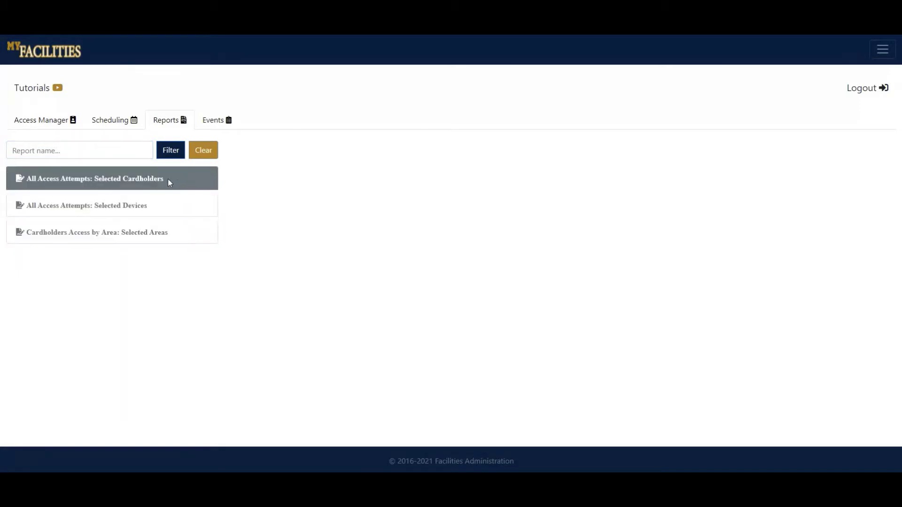
# In All Access Attempts: Selected Cardholders, search the cardholder's Panther ID and add the matching cardholder.
pyautogui.click(174, 176)
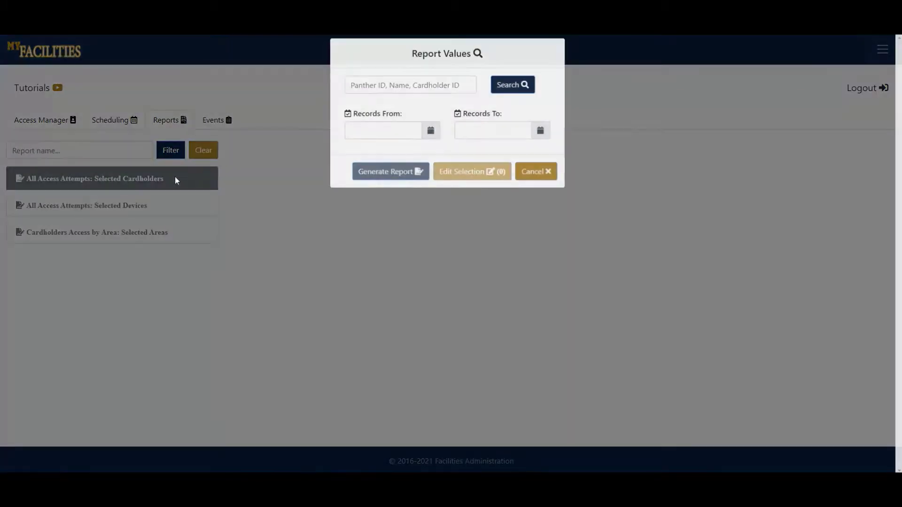
pyautogui.click(421, 96)
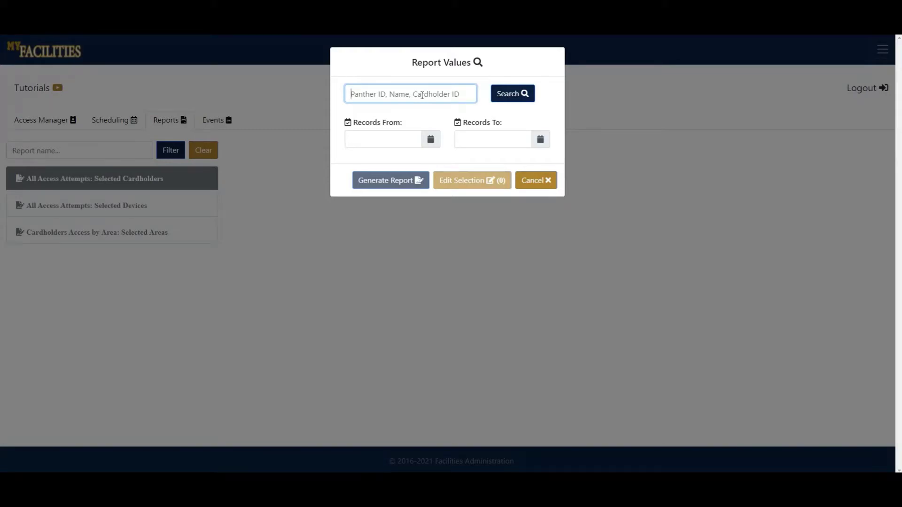
pyautogui.press('Return')
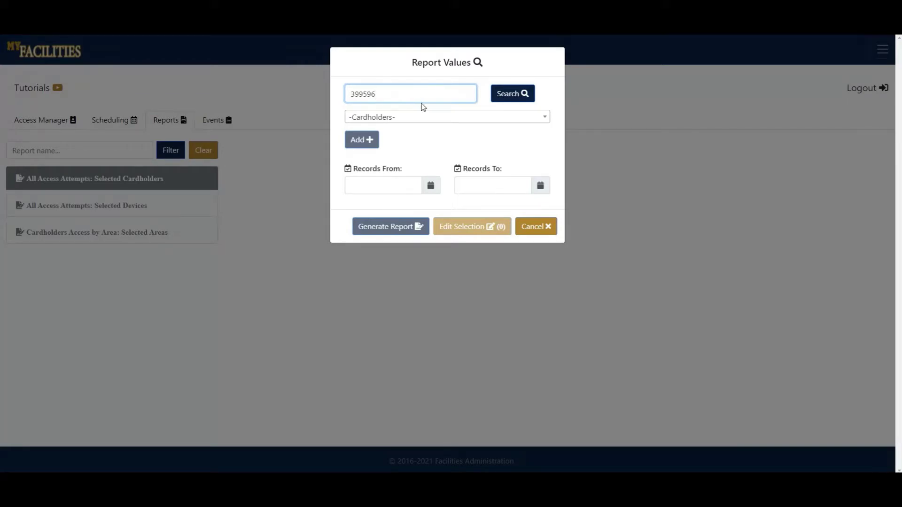
pyautogui.click(471, 121)
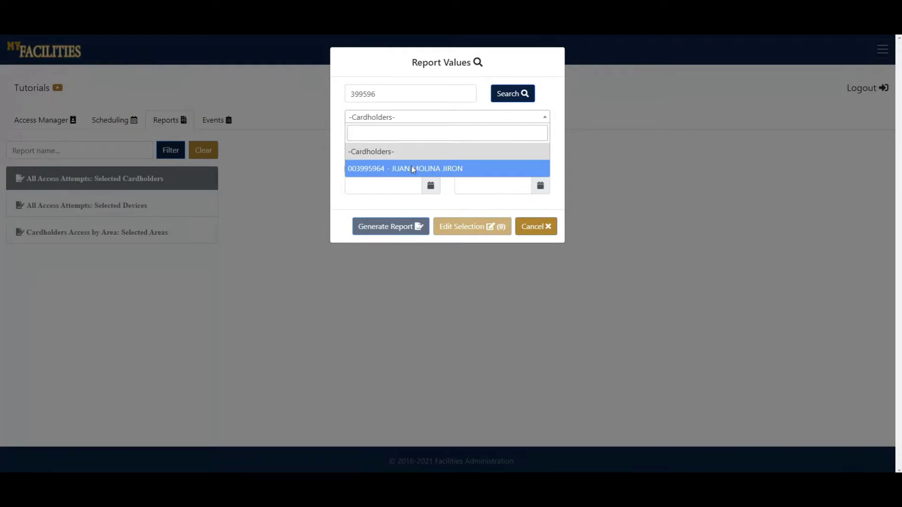
pyautogui.click(413, 169)
pyautogui.click(363, 140)
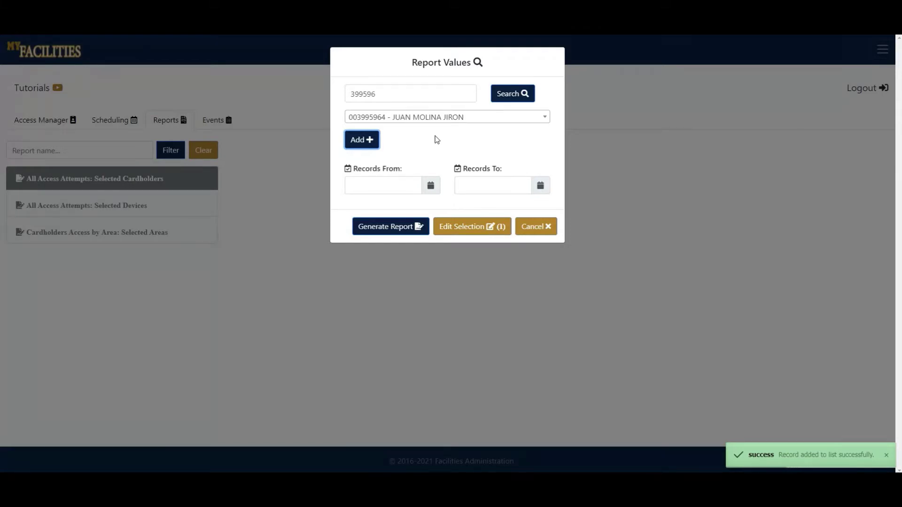
# Review the cardholder selection, then set Records From to 11/16/2020.
pyautogui.click(458, 229)
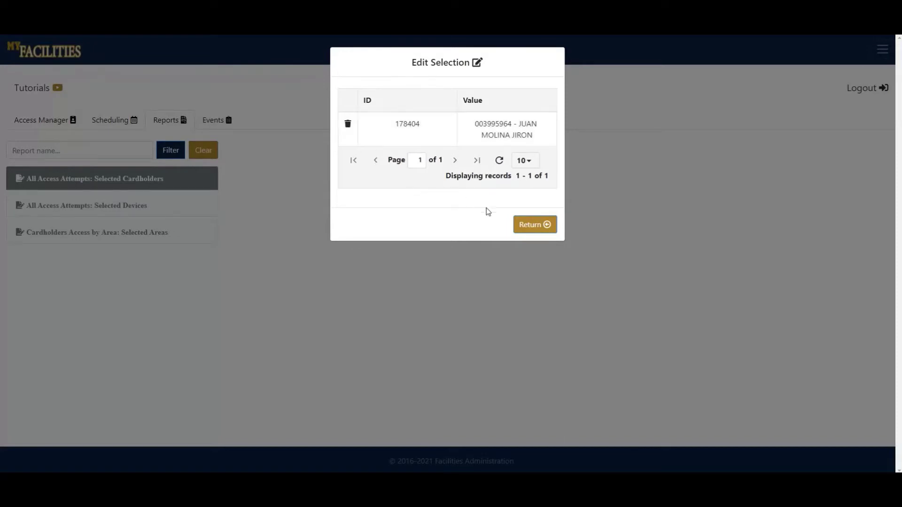
pyautogui.click(548, 227)
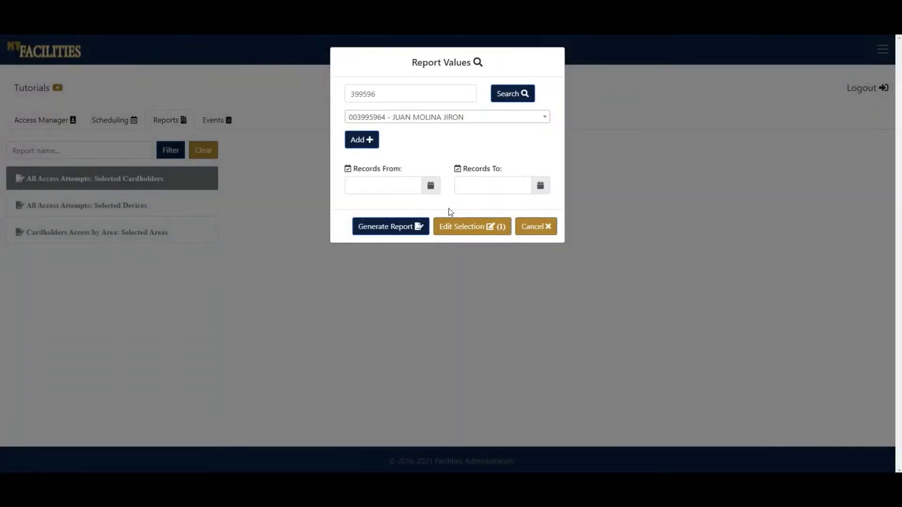
pyautogui.click(431, 187)
pyautogui.click(386, 206)
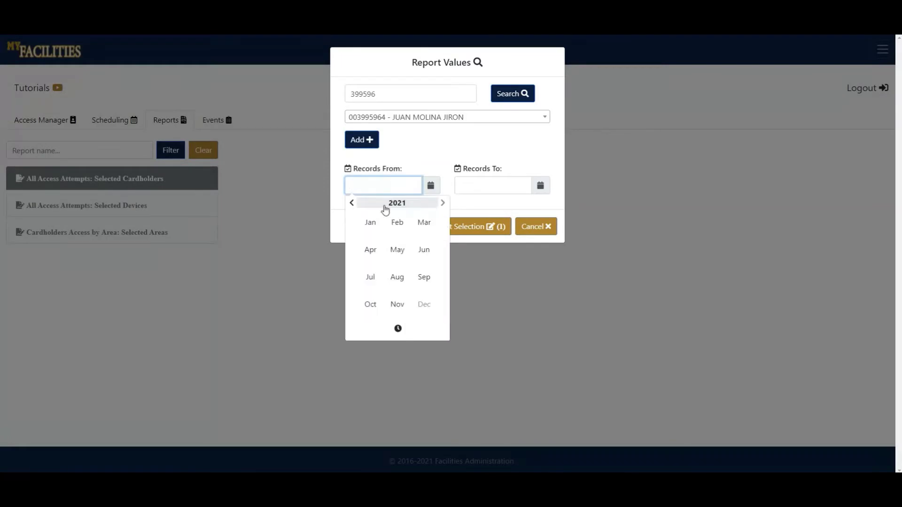
pyautogui.click(353, 203)
pyautogui.click(397, 304)
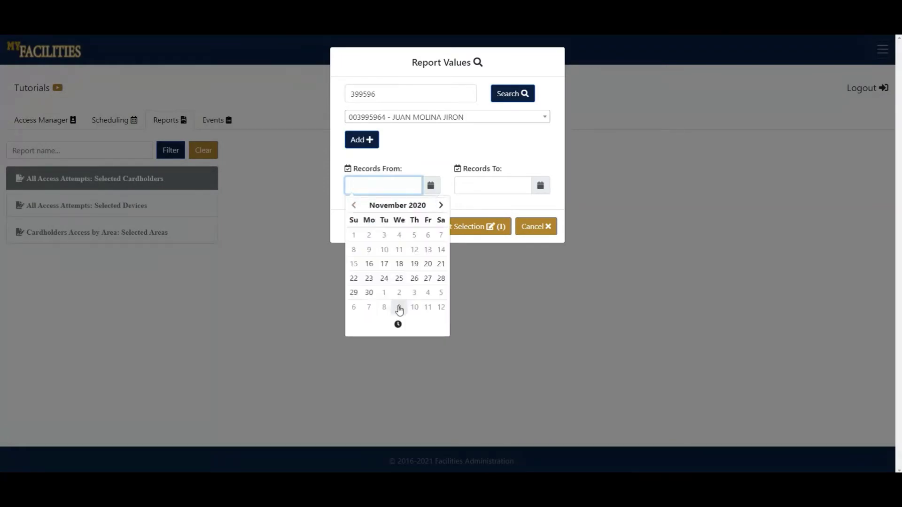
pyautogui.click(369, 264)
pyautogui.click(510, 164)
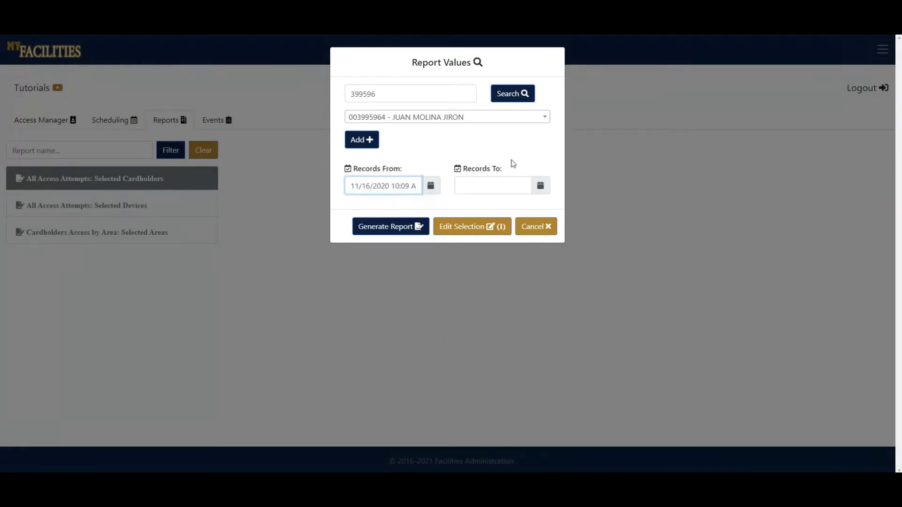
# Set Records To to 11/16/2021.
pyautogui.click(540, 185)
pyautogui.click(494, 263)
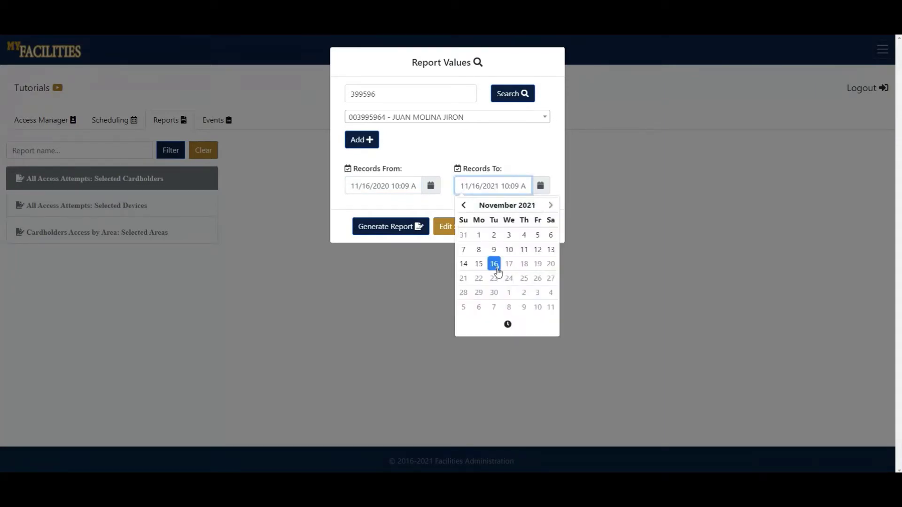
pyautogui.click(483, 151)
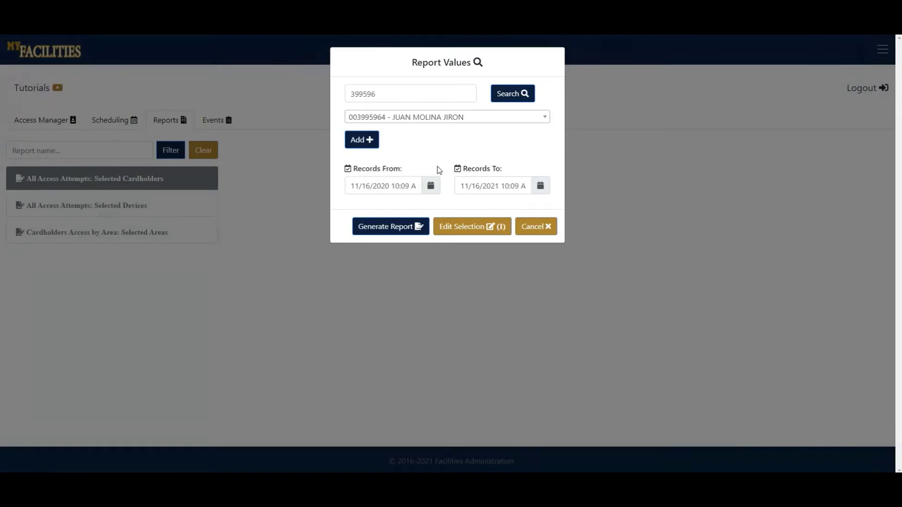
# Generate the All Access Attempts History Report PDF and scroll through its three pages.
pyautogui.click(398, 228)
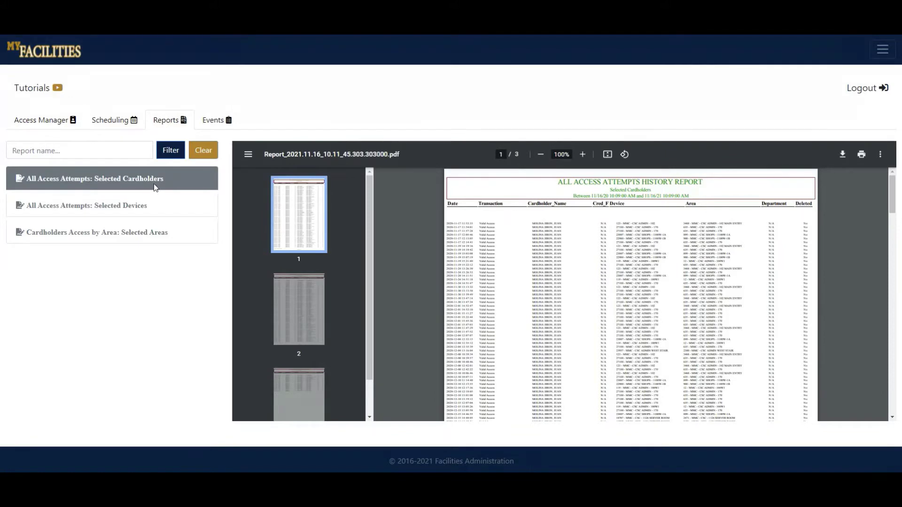
pyautogui.scroll(-5, 522, 260)
pyautogui.scroll(-4, 523, 260)
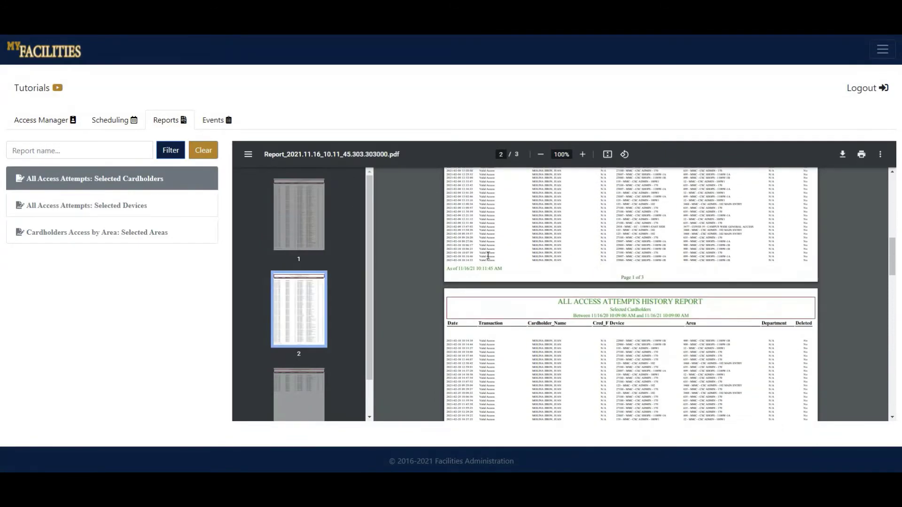
pyautogui.scroll(10, 522, 259)
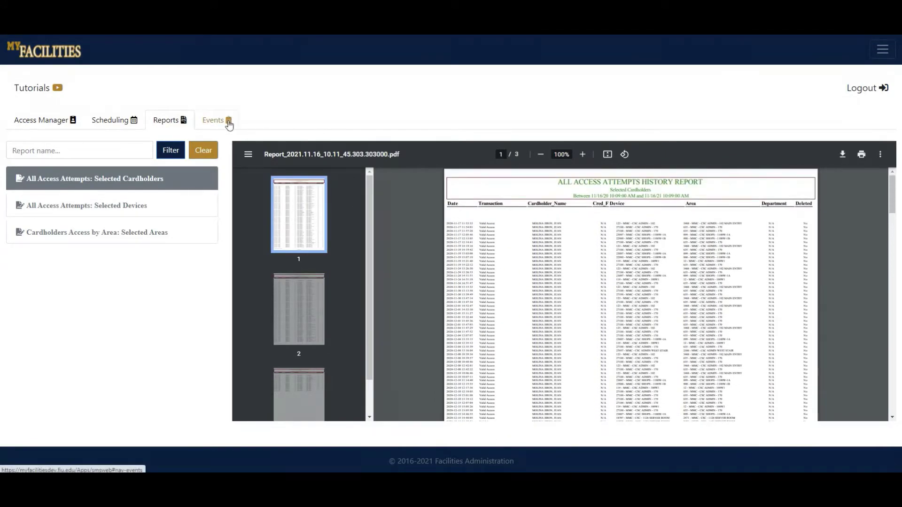
# In the Selected Devices report, add reader 17544 - MMC - CSC - 130 NORTH.
pyautogui.click(161, 207)
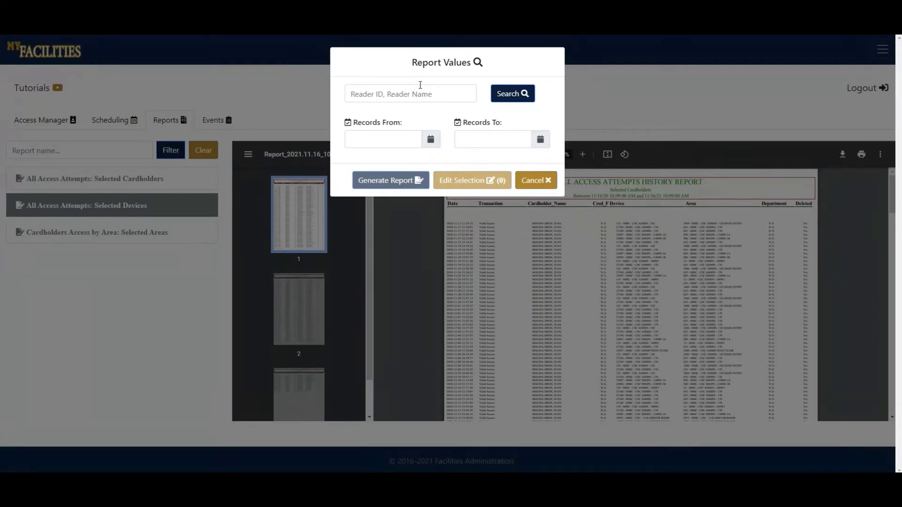
pyautogui.click(512, 95)
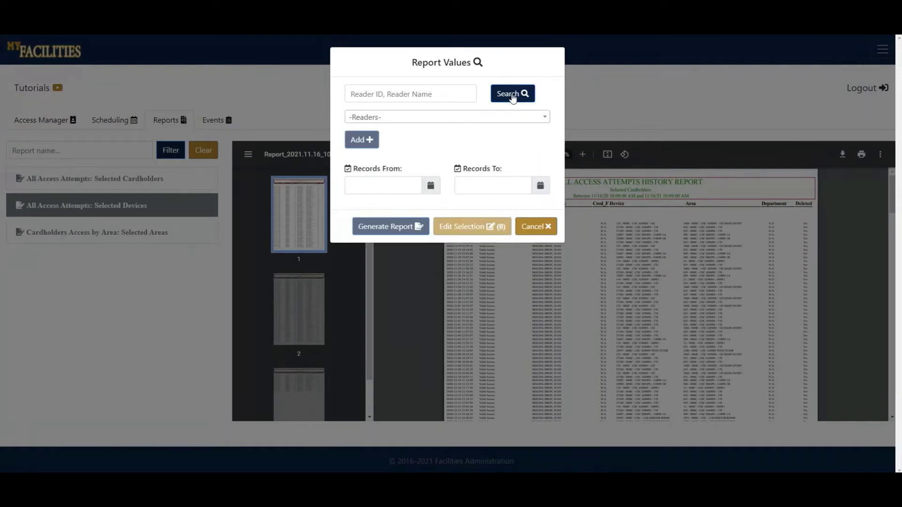
pyautogui.click(505, 116)
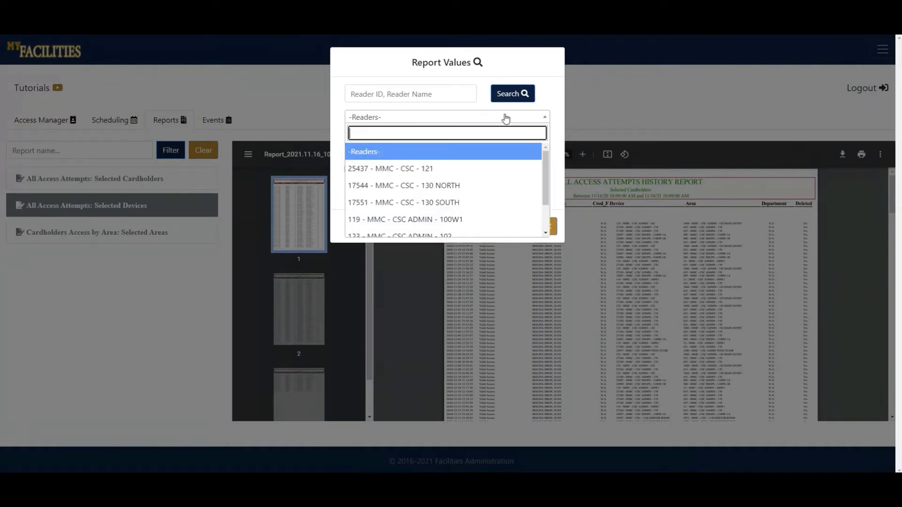
pyautogui.scroll(-1, 429, 199)
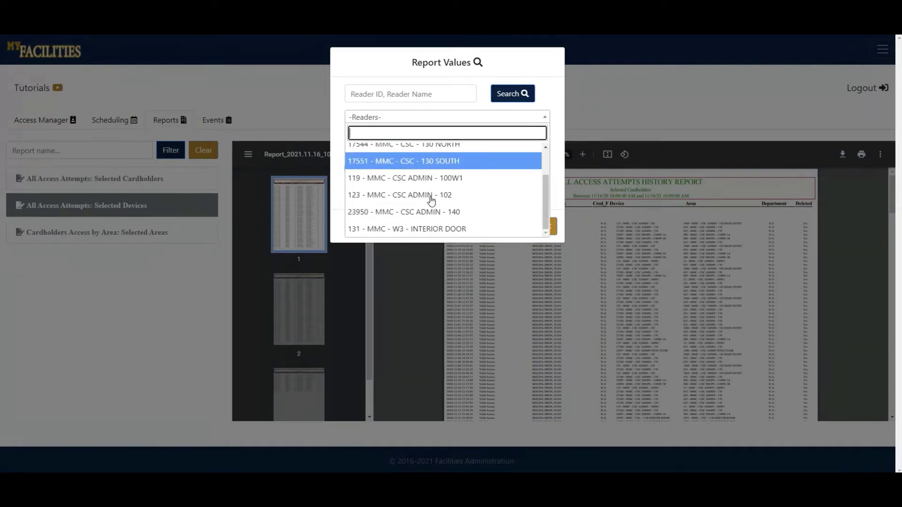
pyautogui.scroll(1, 429, 195)
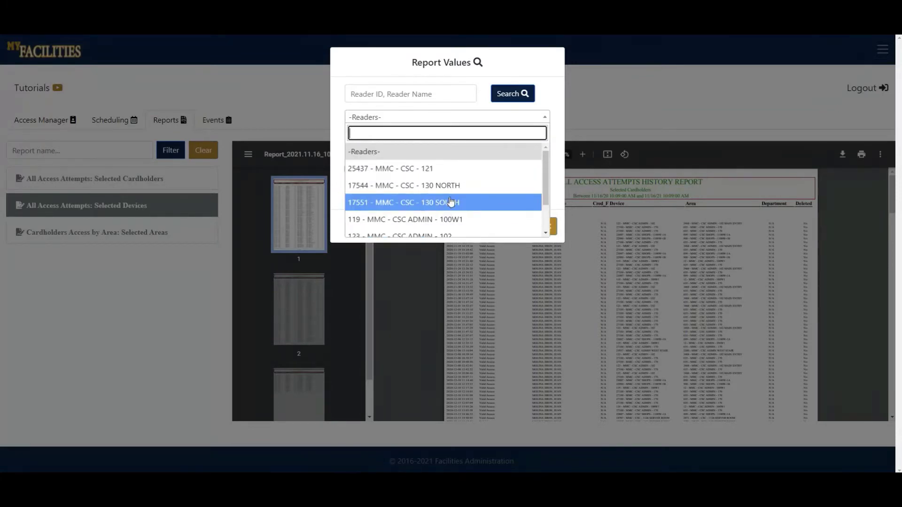
pyautogui.click(452, 186)
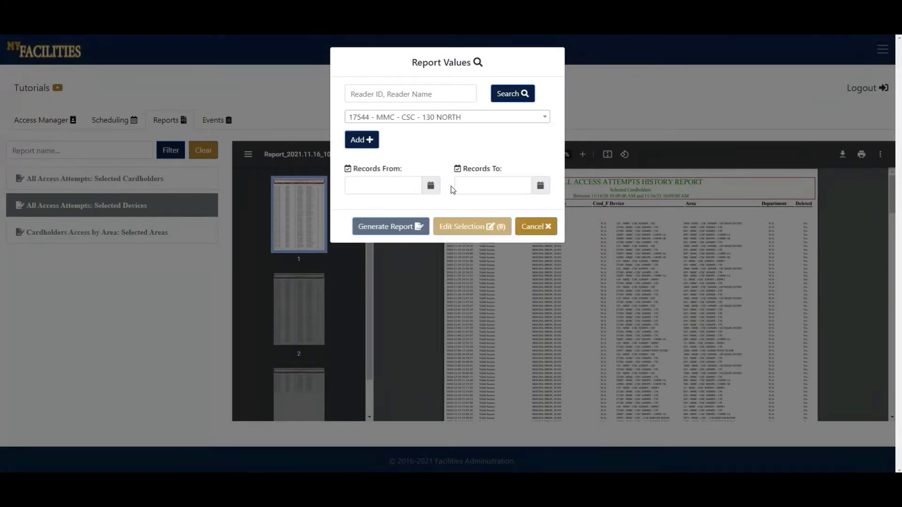
pyautogui.click(375, 149)
# Set the date range 11/16/2020 to 11/16/2021 and generate the report.
pyautogui.click(430, 185)
pyautogui.click(369, 263)
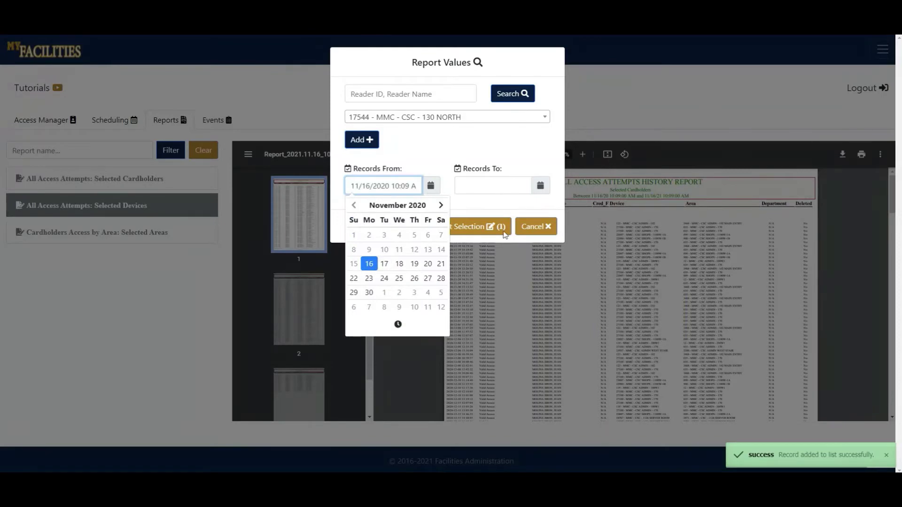
pyautogui.click(540, 186)
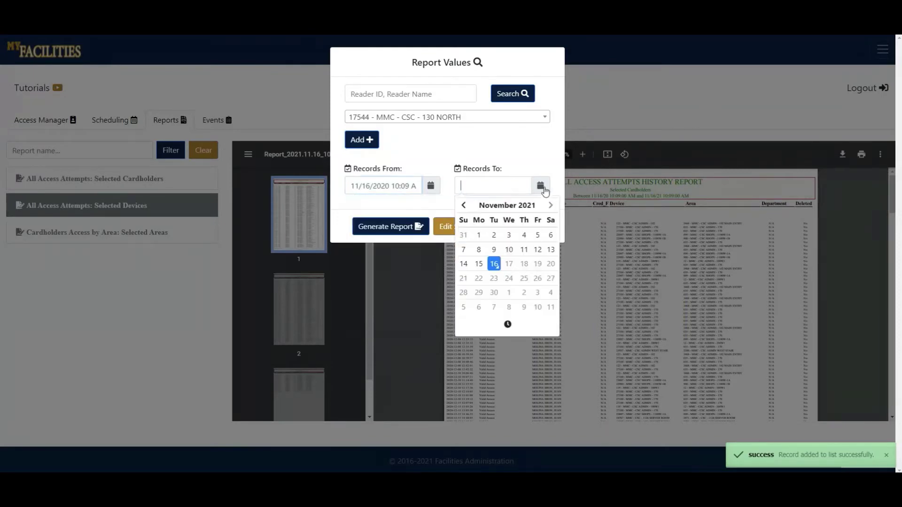
pyautogui.click(494, 264)
pyautogui.click(416, 226)
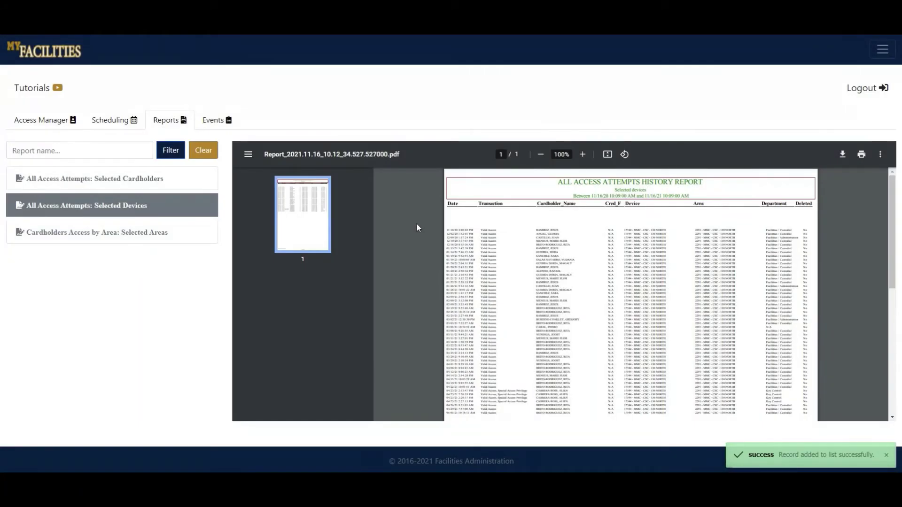
# Scroll through the one-page 130 NORTH report, then start Cardholders Access by Area: Selected Areas.
pyautogui.scroll(-3, 690, 248)
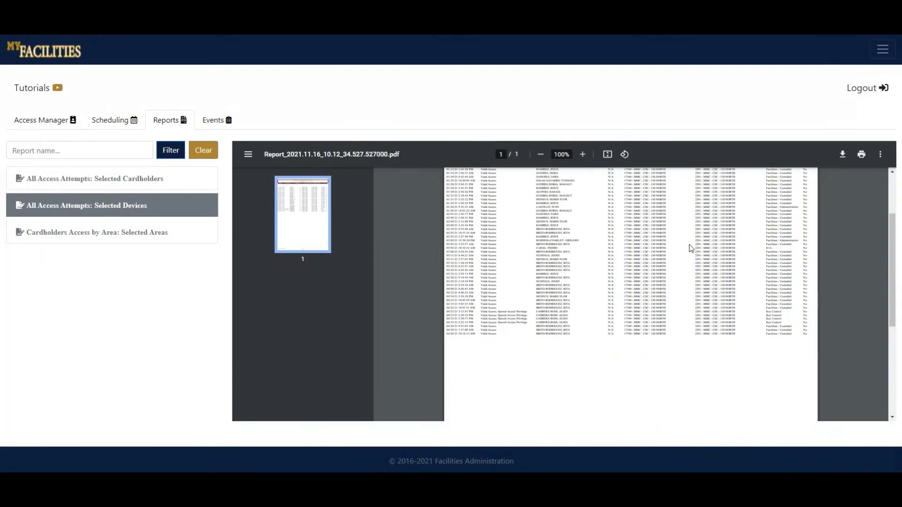
pyautogui.scroll(2, 689, 248)
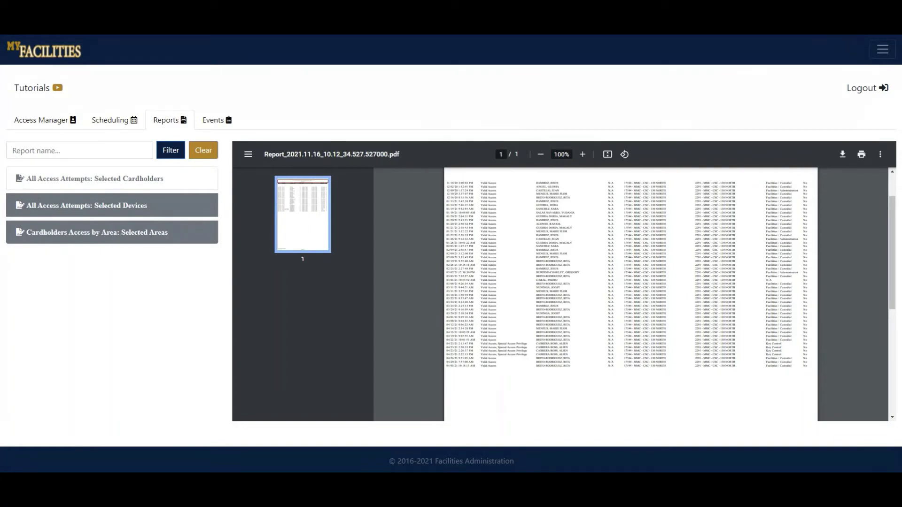
pyautogui.click(167, 235)
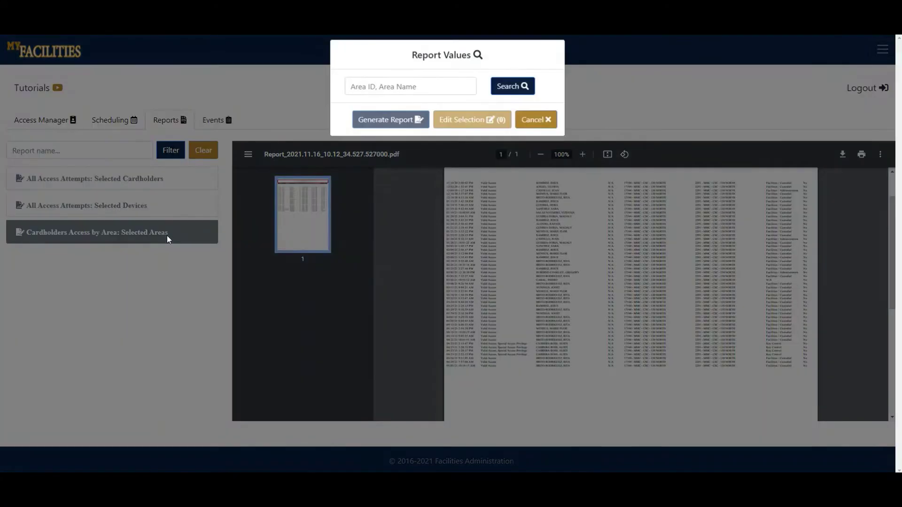
# Search areas for 'csc', filter by 170, and add area 635 - MMC - CSC ADMIN - 170.
pyautogui.click(416, 92)
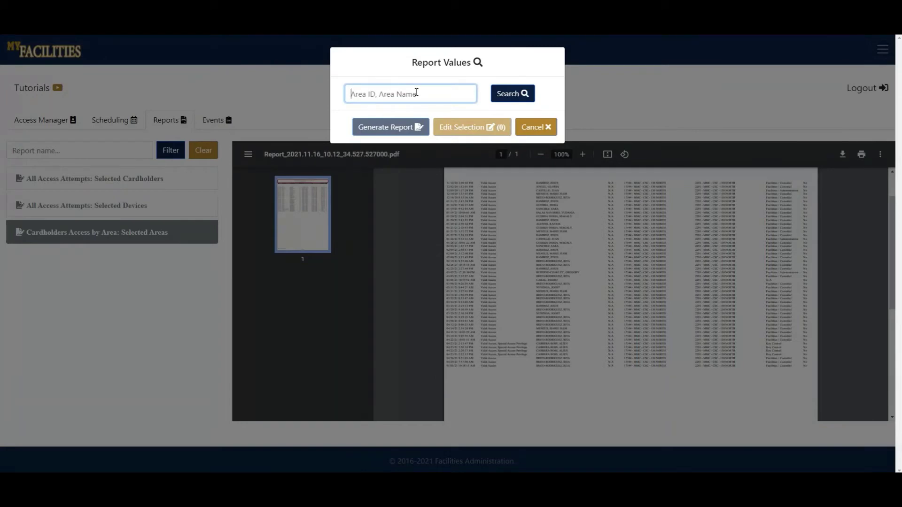
pyautogui.write('csc')
pyautogui.click(520, 101)
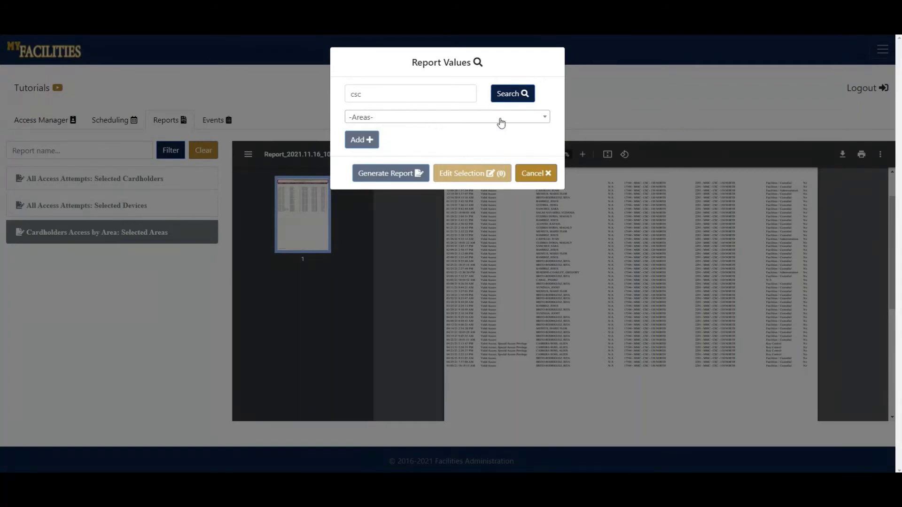
pyautogui.click(445, 122)
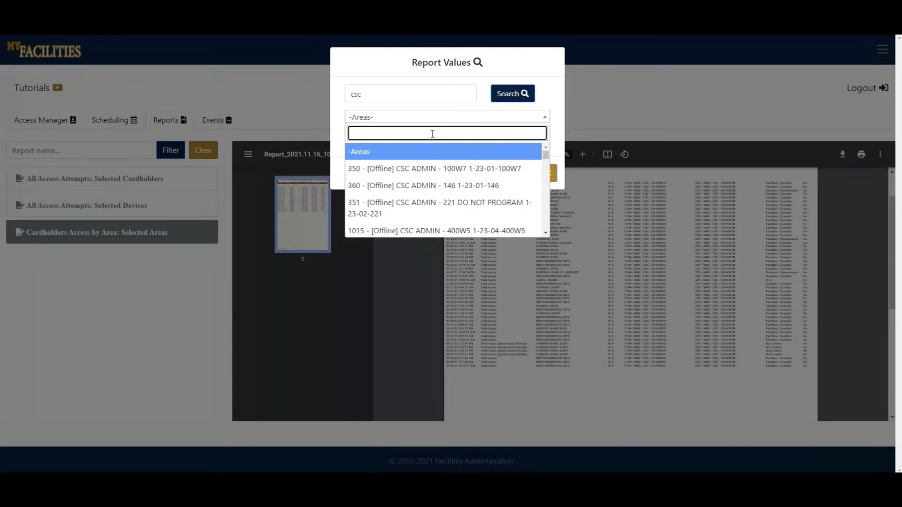
pyautogui.scroll(-5, 429, 187)
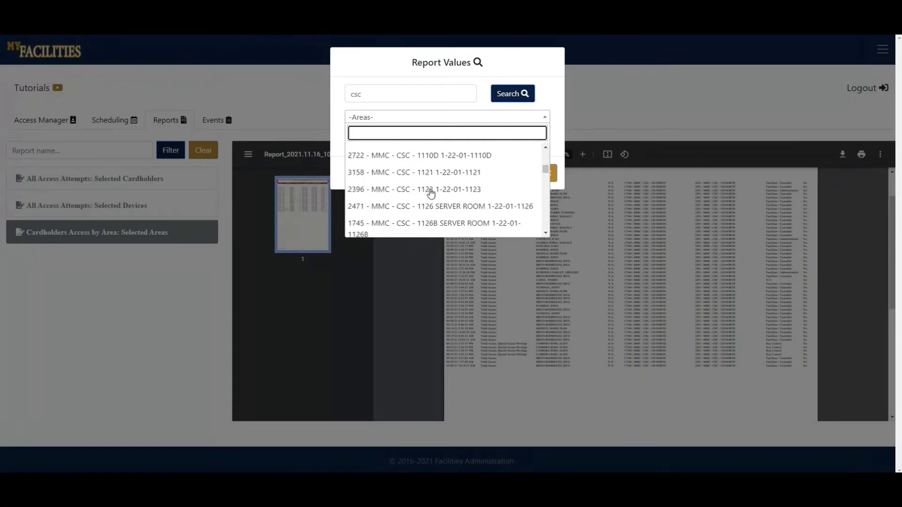
pyautogui.scroll(5, 429, 187)
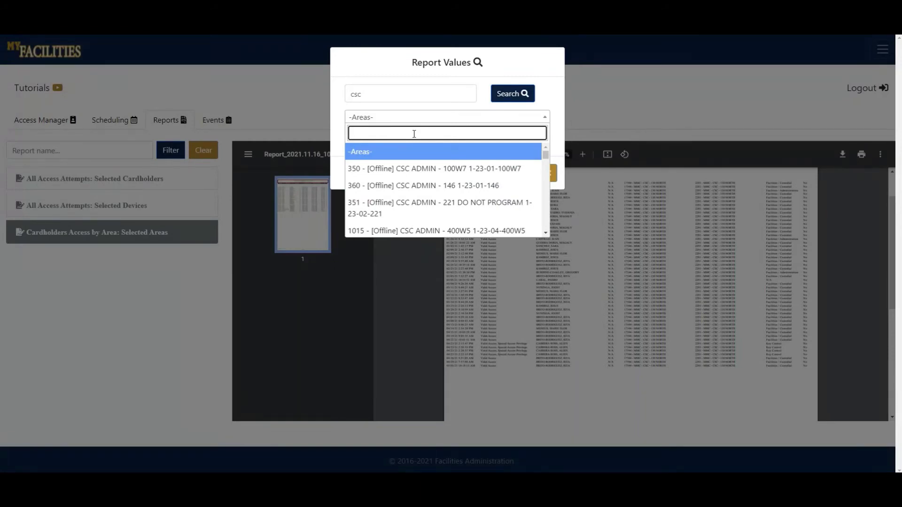
pyautogui.write('170')
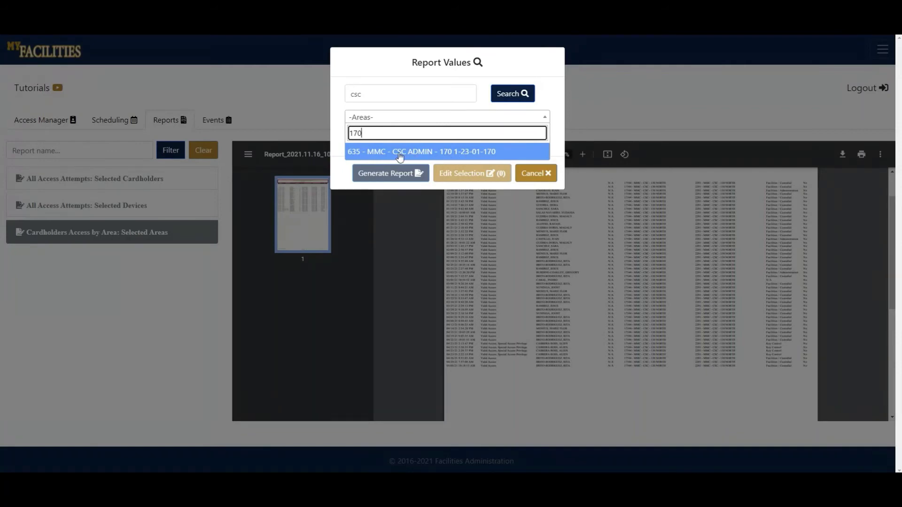
pyautogui.click(400, 153)
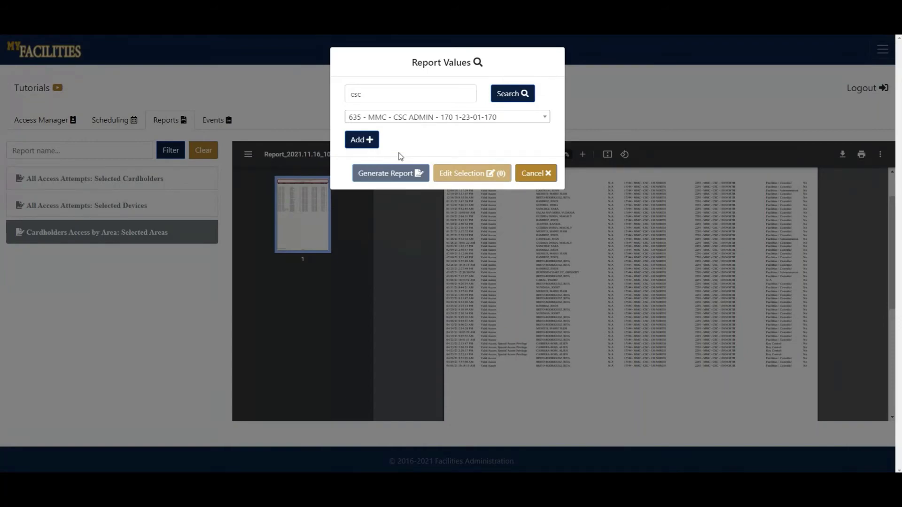
pyautogui.click(369, 141)
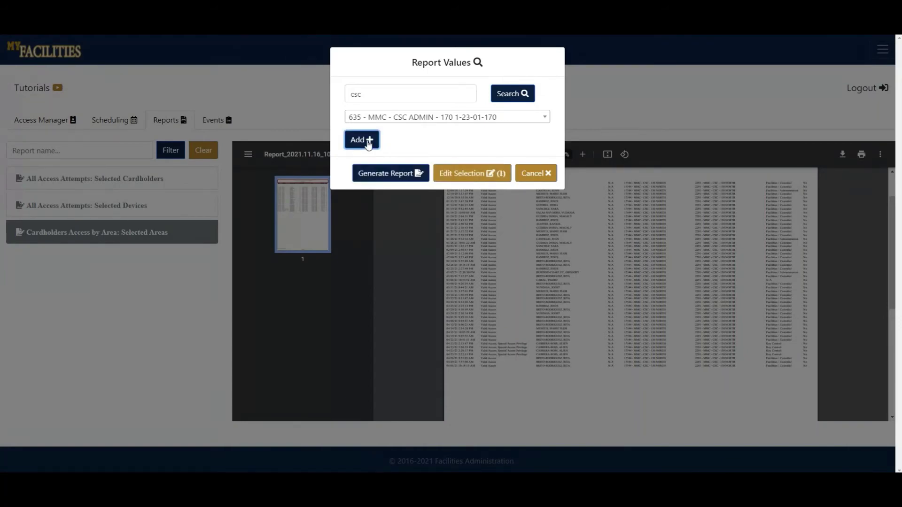
# Confirm area 635 is in the selection and generate the Cardholders Access by Area report.
pyautogui.click(443, 123)
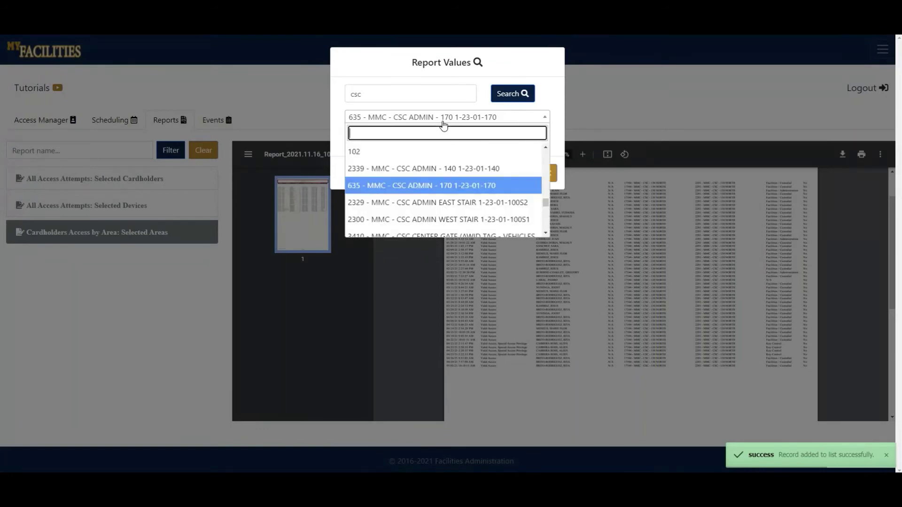
pyautogui.click(443, 123)
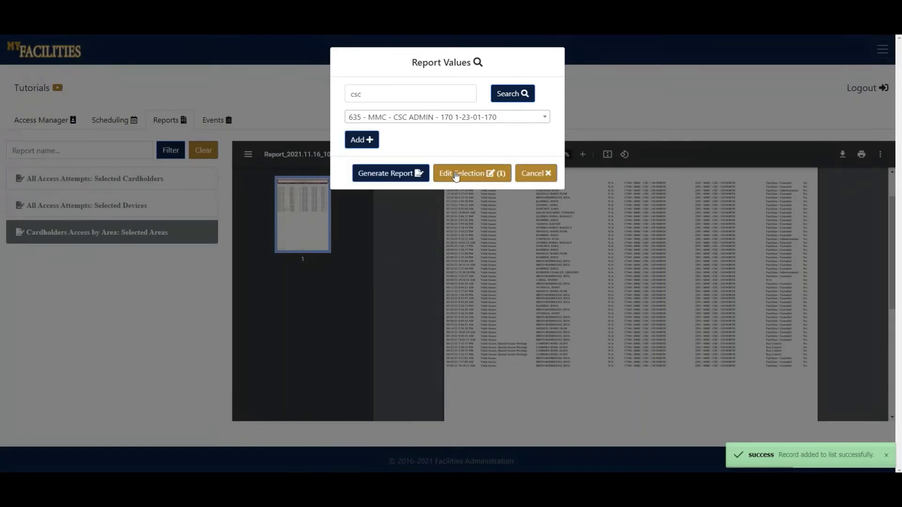
pyautogui.click(451, 172)
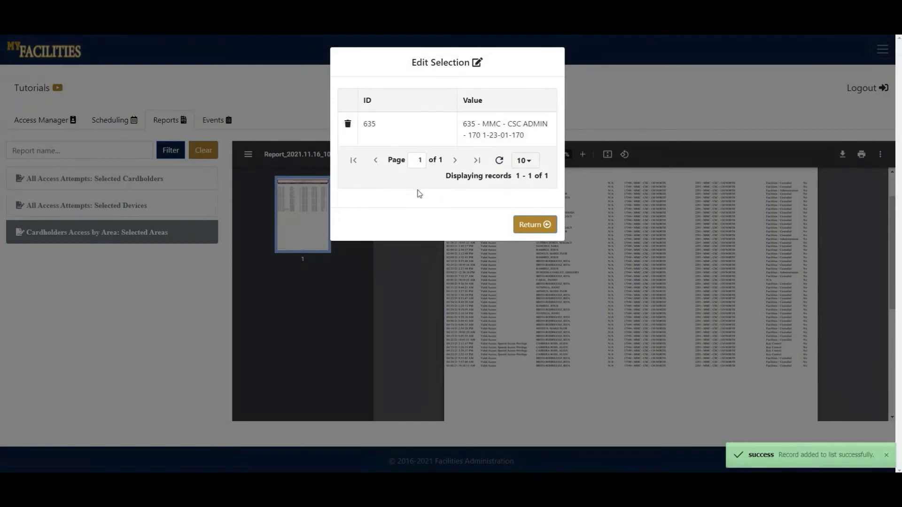
pyautogui.click(520, 226)
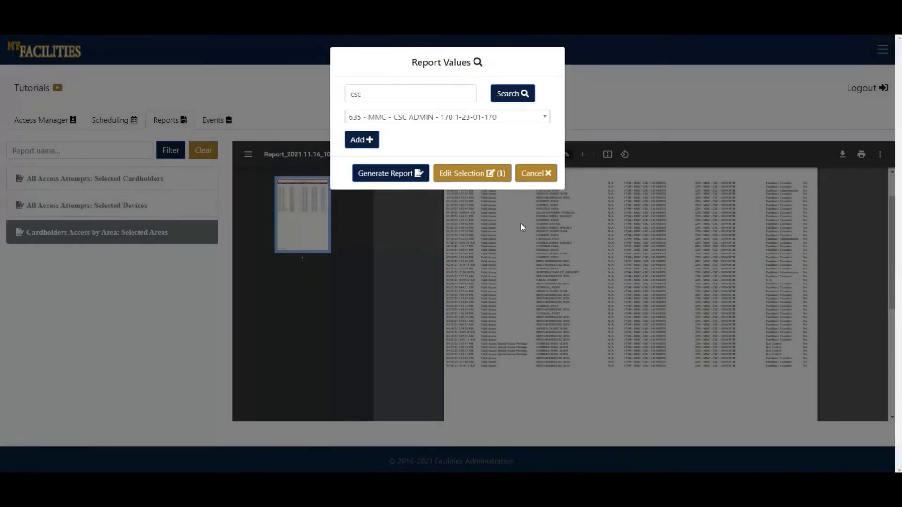
pyautogui.click(402, 173)
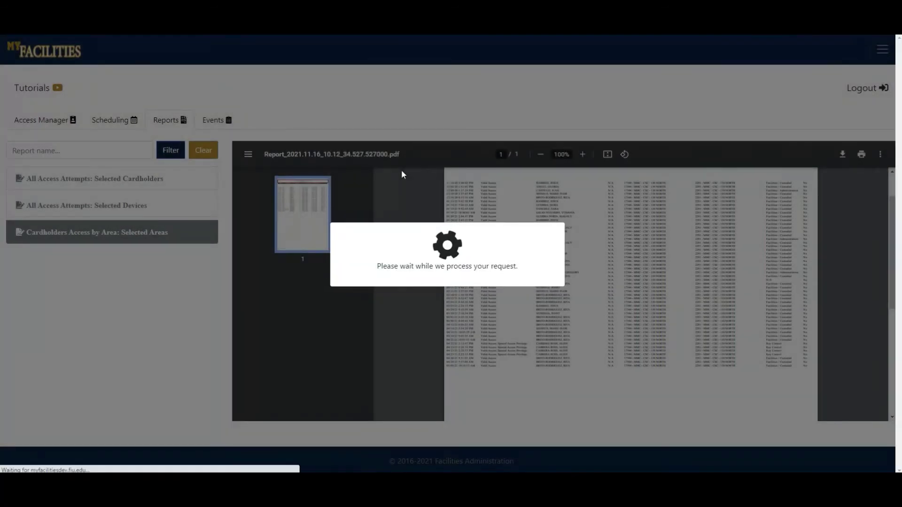
pyautogui.scroll(-15, 483, 255)
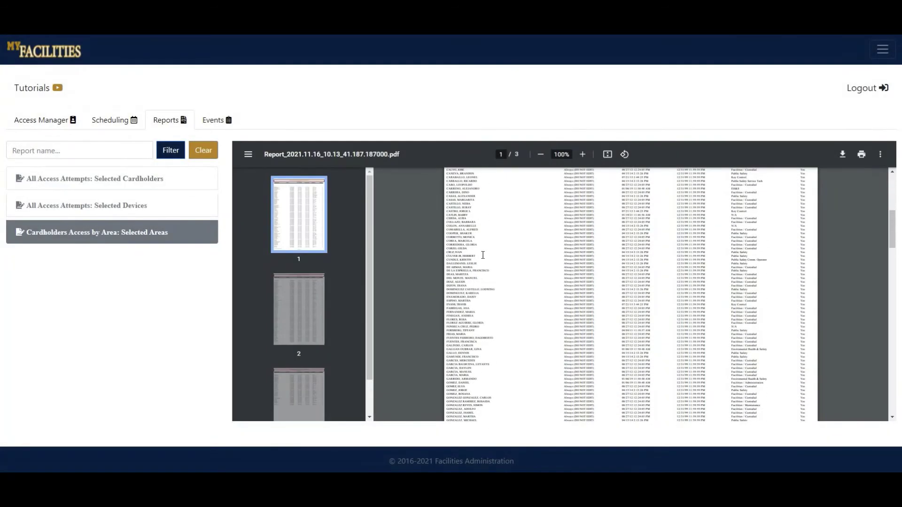
pyautogui.scroll(15, 483, 255)
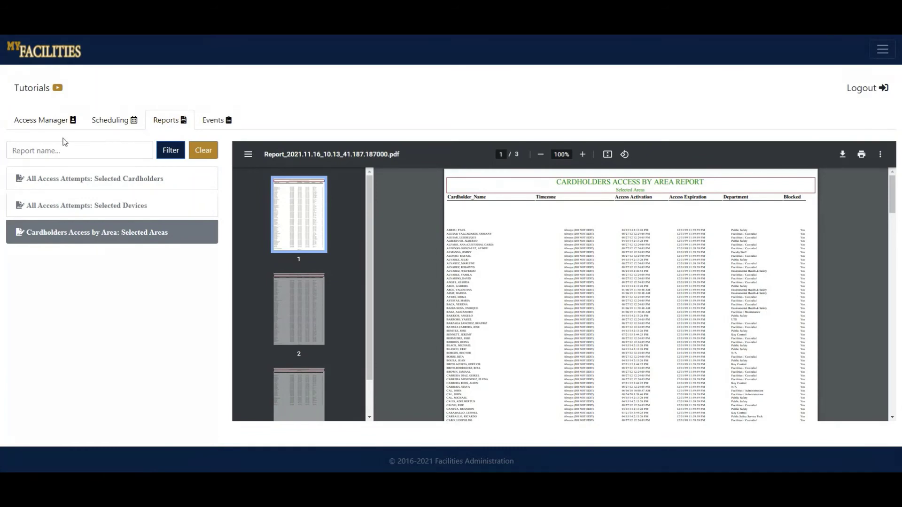
# In Access Manager's Cardholder Lookup, search the cardholder's Panther ID, add the match, and finish.
pyautogui.click(37, 123)
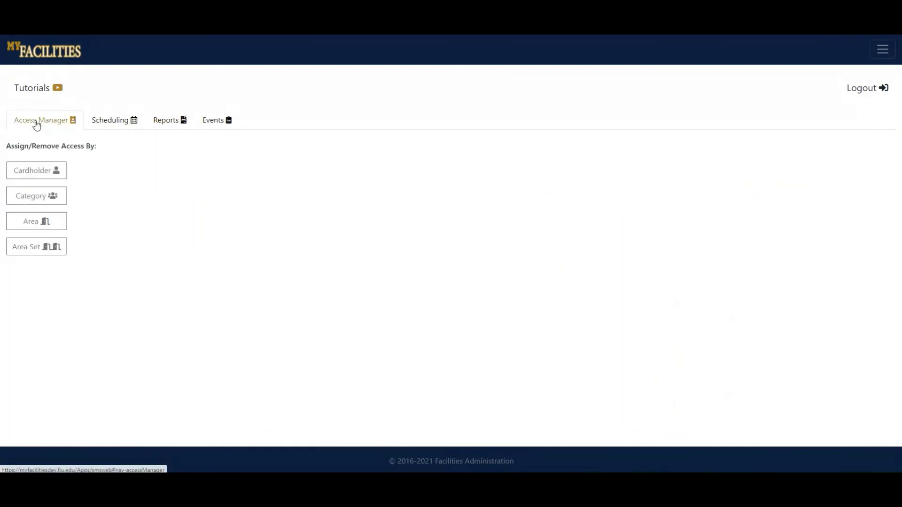
pyautogui.click(32, 180)
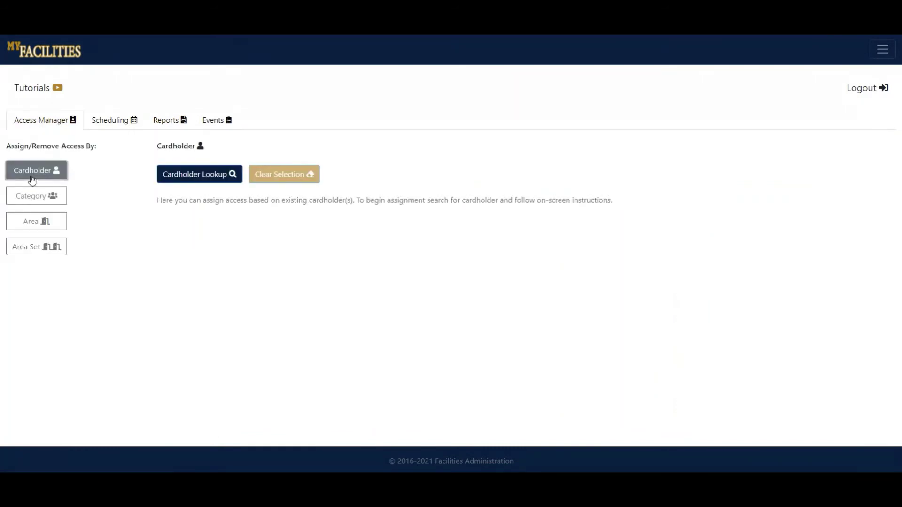
pyautogui.click(196, 181)
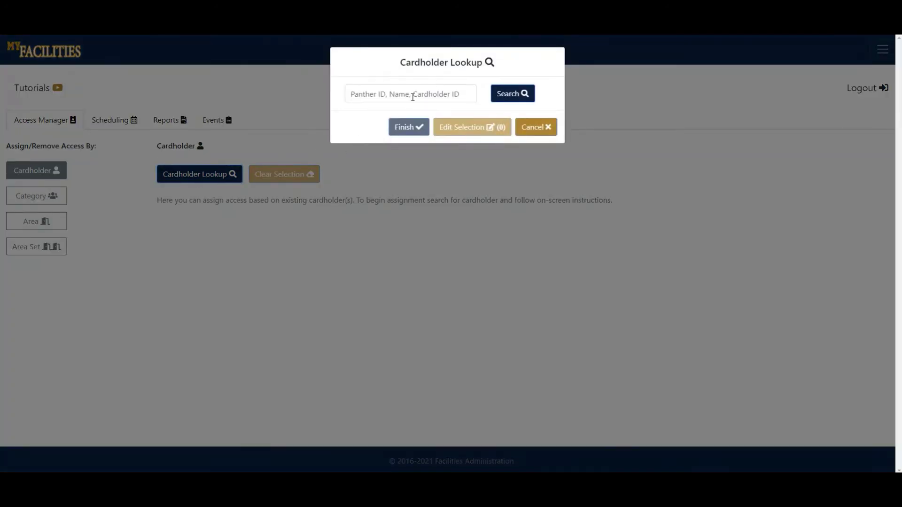
pyautogui.click(413, 97)
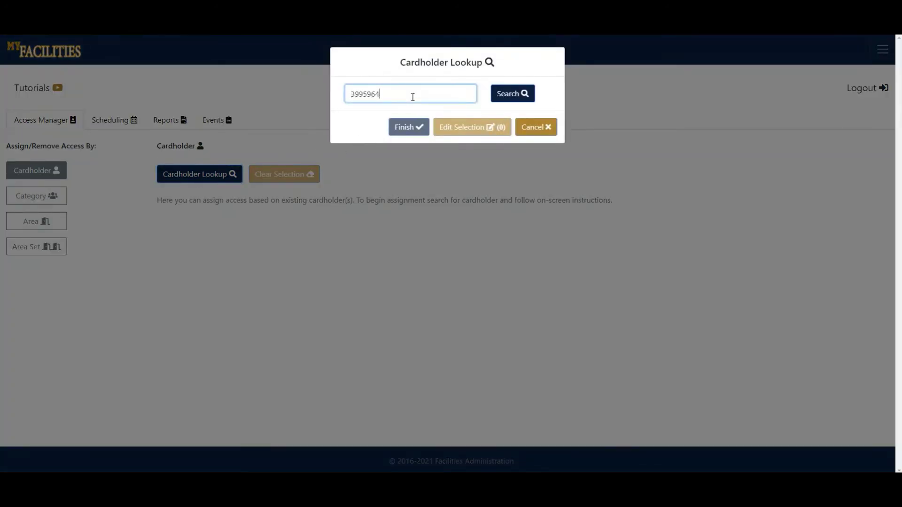
pyautogui.press('Return')
pyautogui.click(429, 121)
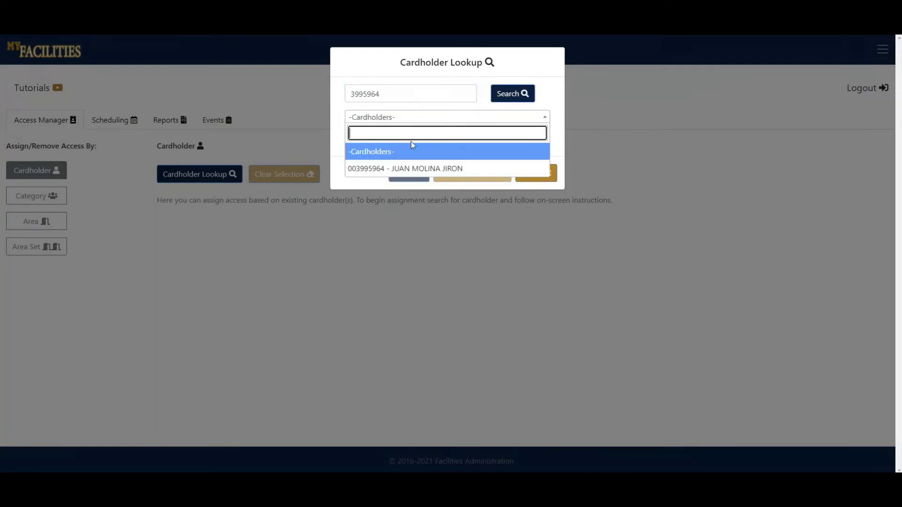
pyautogui.click(387, 168)
pyautogui.click(362, 144)
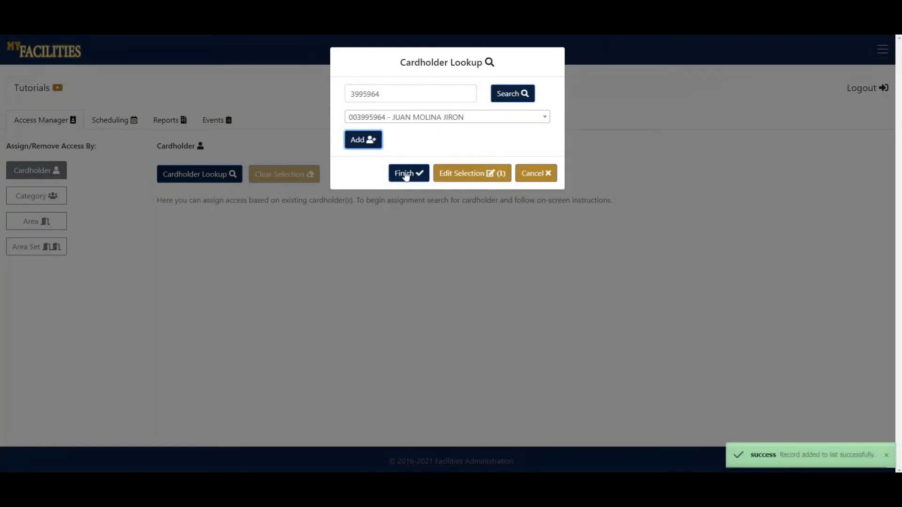
pyautogui.click(406, 172)
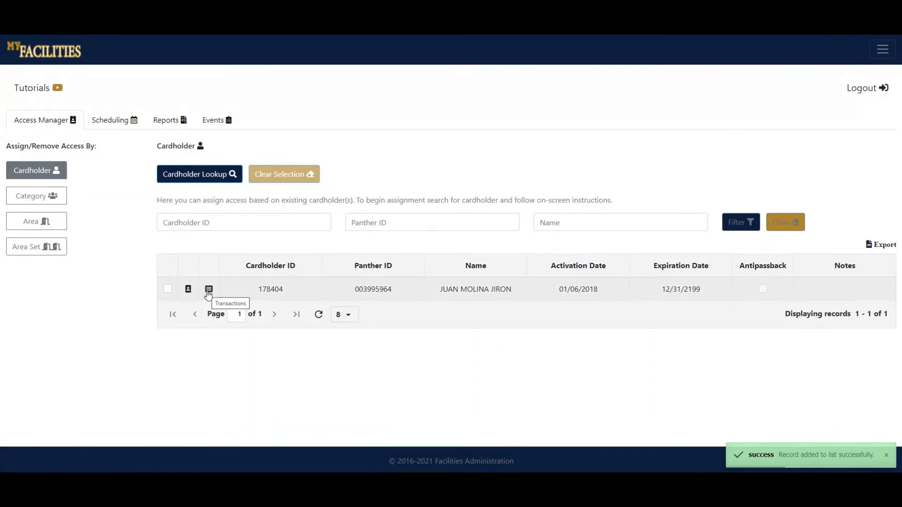
# Export the cardholder's 500 most recent transactions as CSV, then bring up the Area list.
pyautogui.click(209, 290)
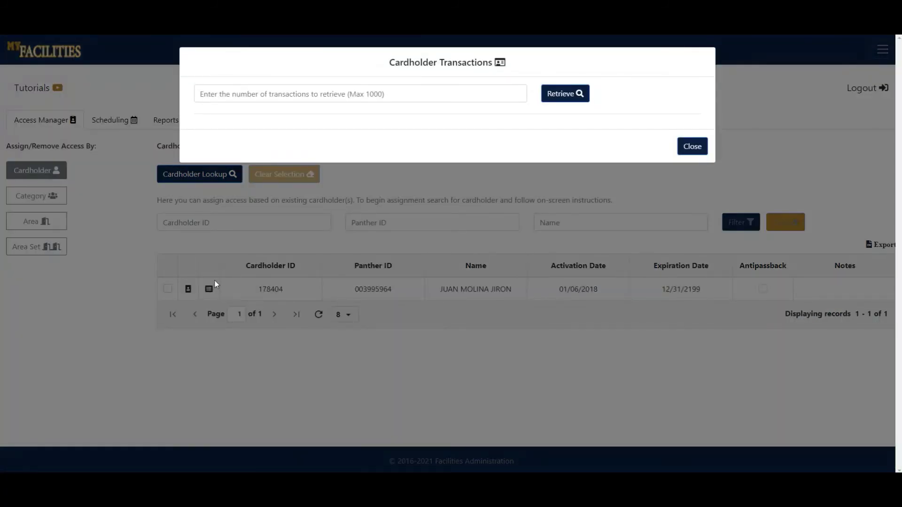
pyautogui.click(302, 94)
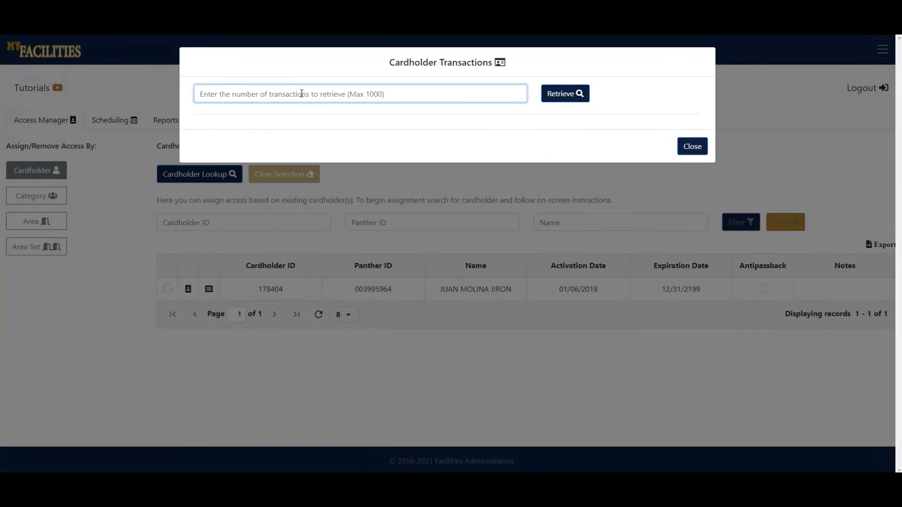
pyautogui.write('500')
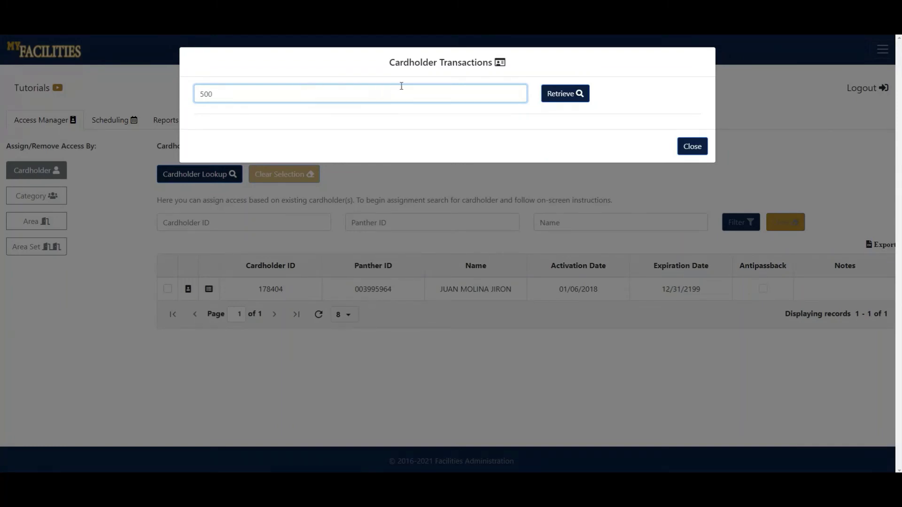
pyautogui.click(562, 94)
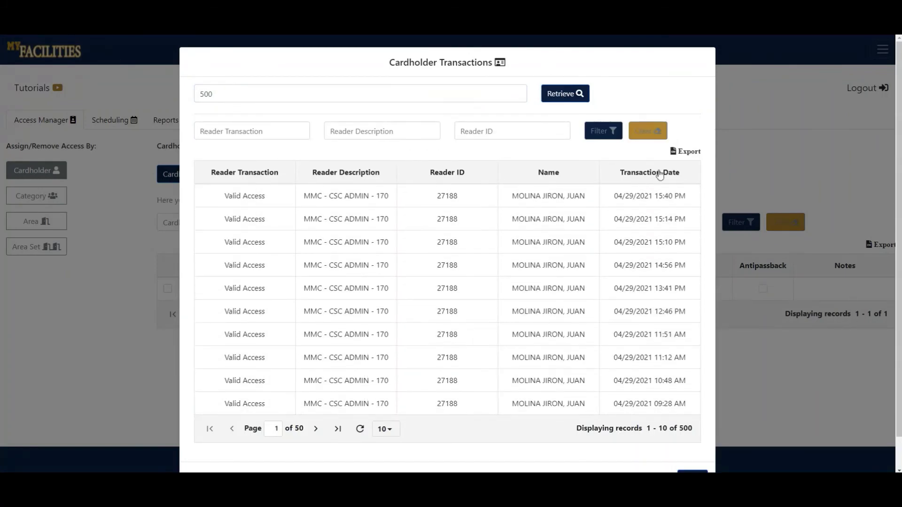
pyautogui.click(682, 152)
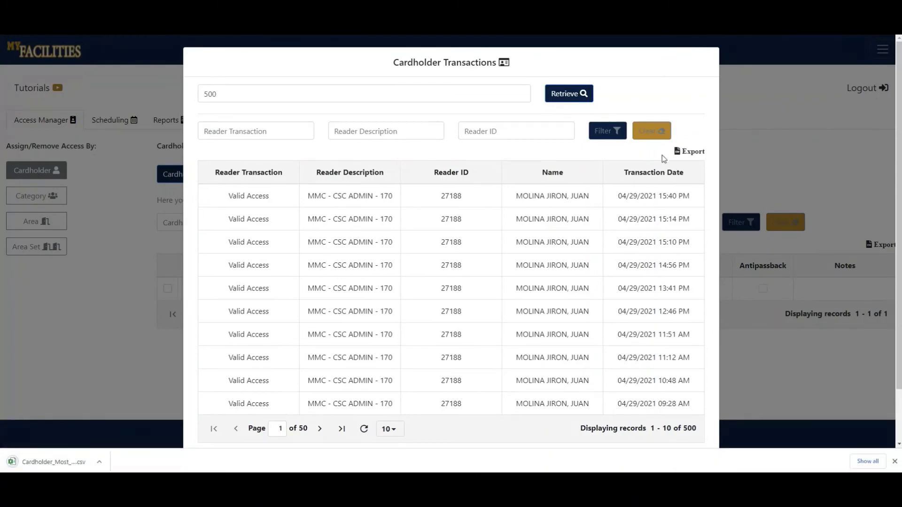
pyautogui.scroll(-2, 589, 290)
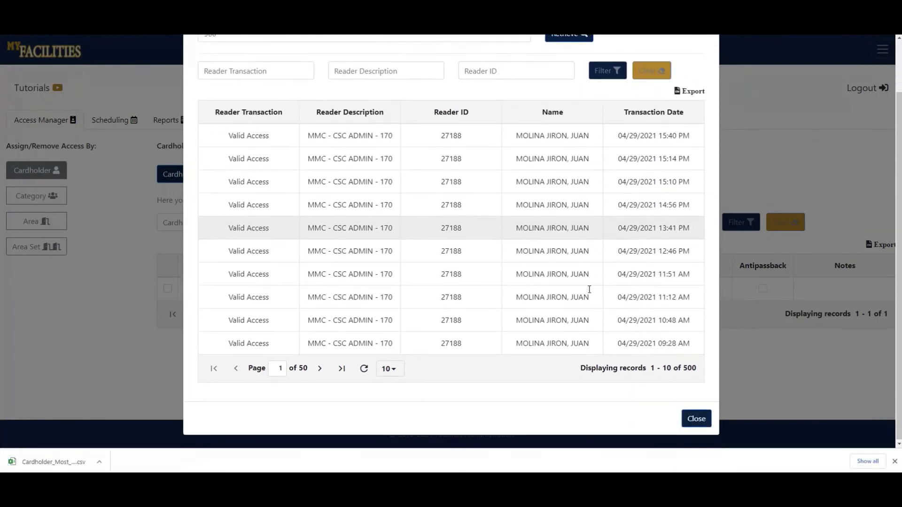
pyautogui.click(695, 418)
pyautogui.click(38, 222)
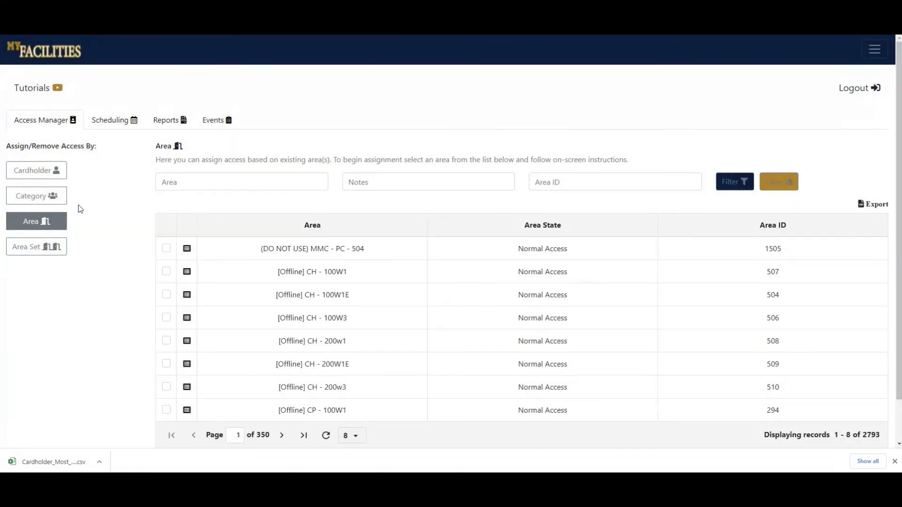
# Filter areas by 'csc' and export the CSC ADMIN - 146 transactions as a CSV file.
pyautogui.click(236, 184)
pyautogui.write('csc')
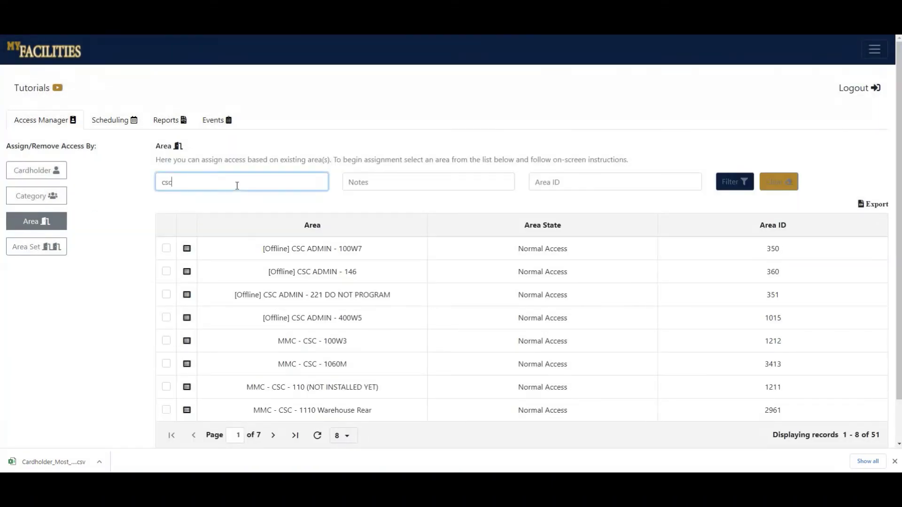
pyautogui.click(187, 273)
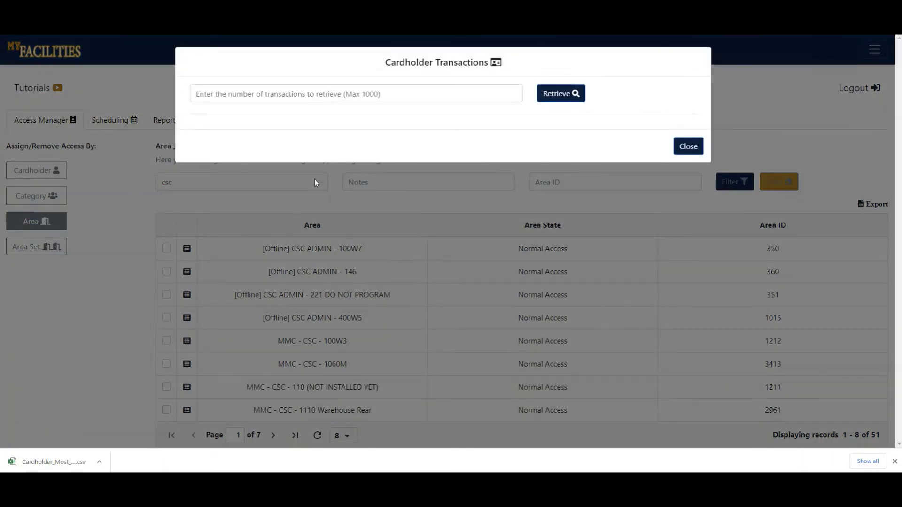
pyautogui.click(397, 94)
pyautogui.write('500')
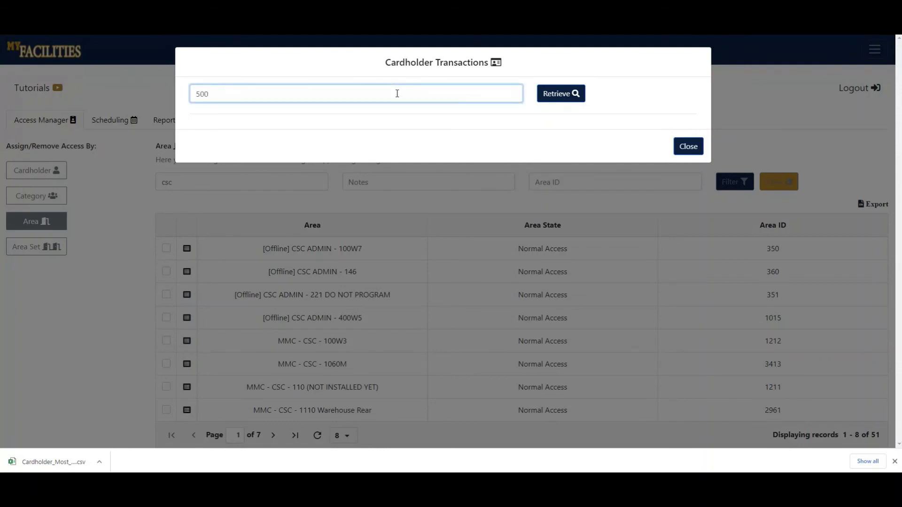
pyautogui.press('Return')
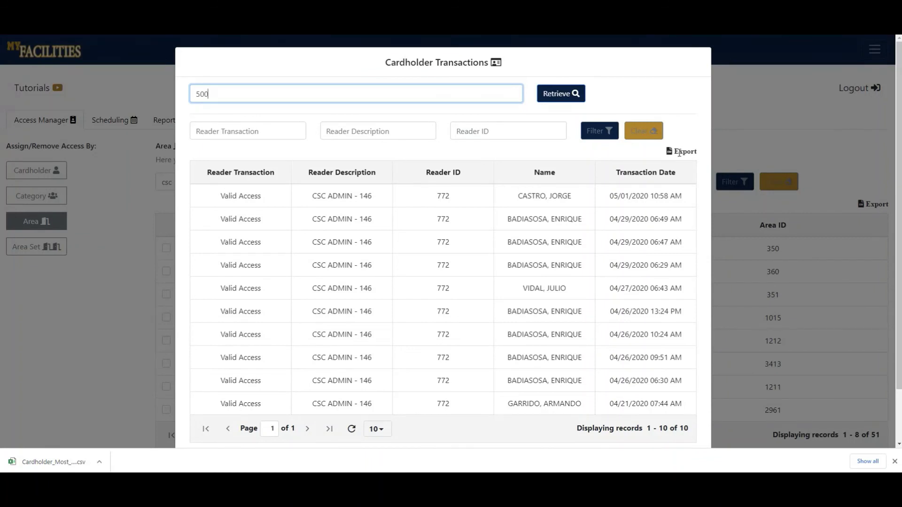
pyautogui.click(678, 152)
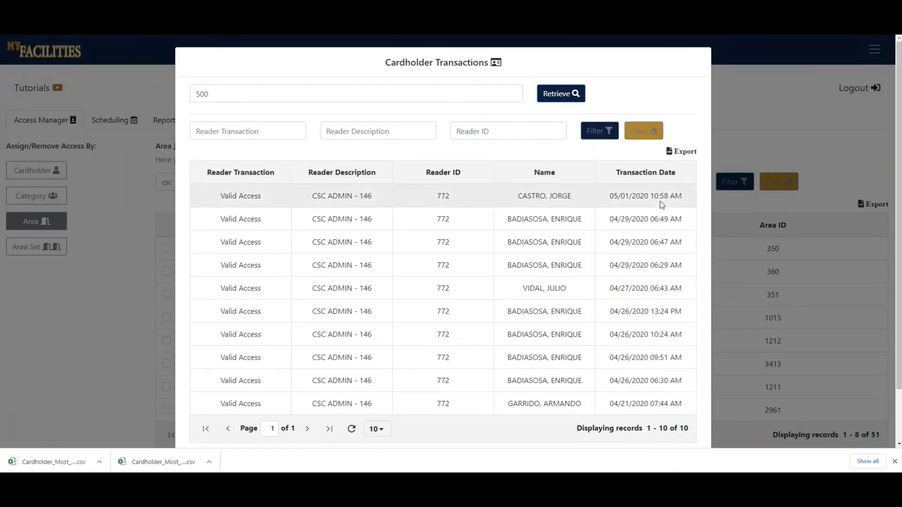
pyautogui.scroll(-2, 657, 225)
pyautogui.click(687, 417)
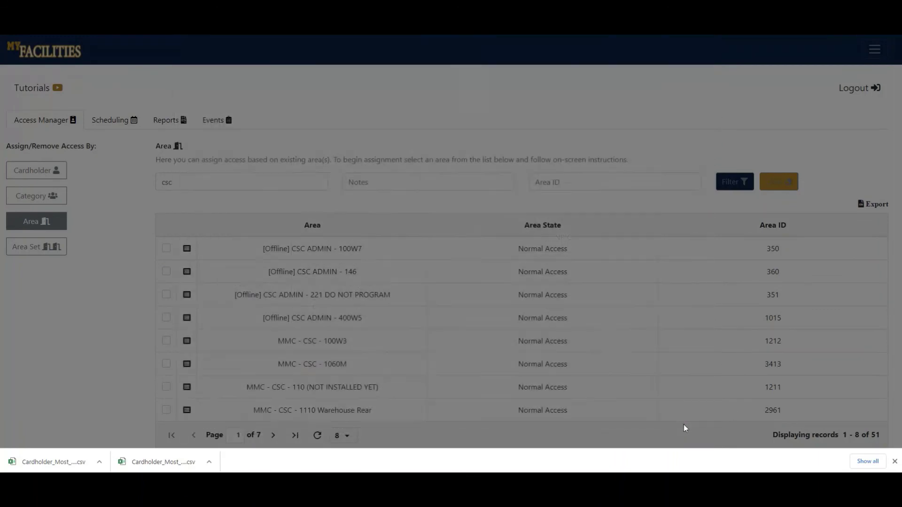